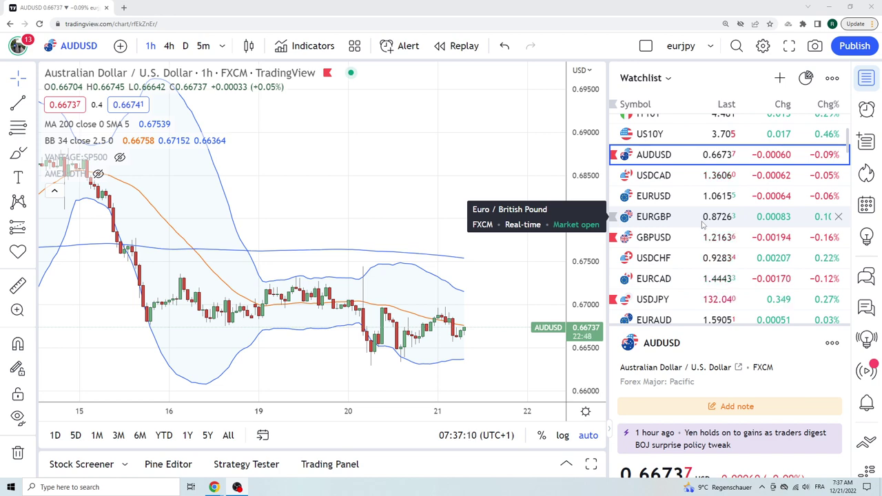
- Load the USDJPY (U.S. Dollar / Japanese Yen) chart from the watchlist in place of AUDUSD
left_click(703, 299)
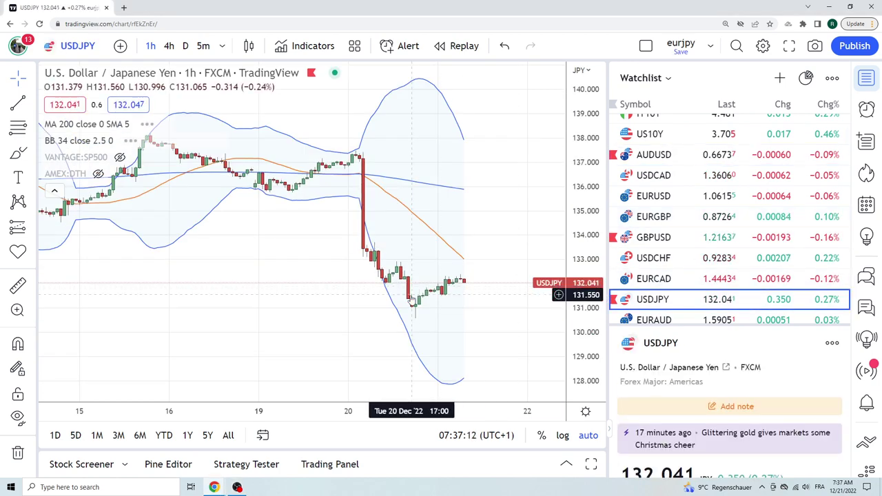
- Flip between the hourly AUDJPY and USDJPY charts, then load ES1! S&P 500 E-mini Futures
scroll(674, 251, "down", 3)
left_click(674, 250)
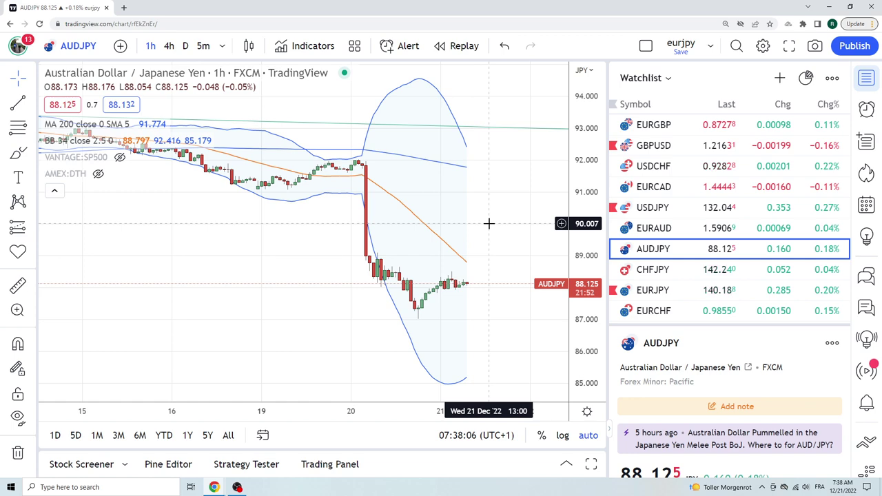
left_click(658, 207)
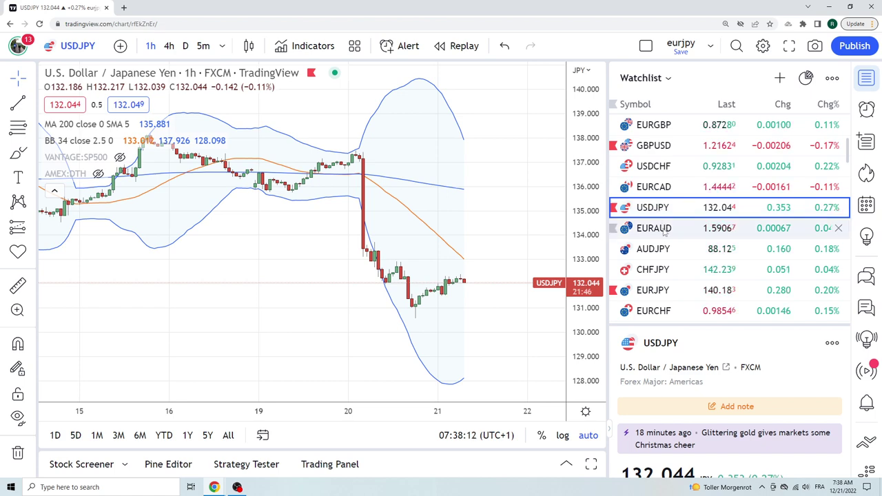
left_click(669, 250)
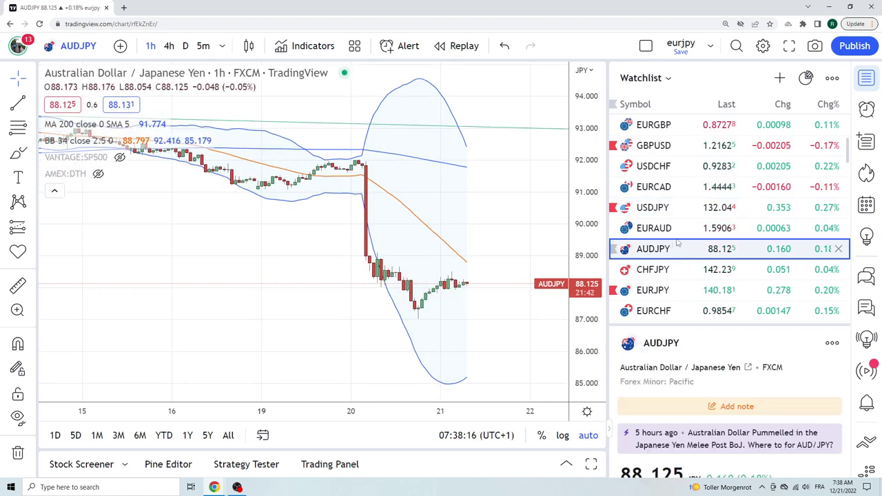
scroll(678, 242, "up", 5)
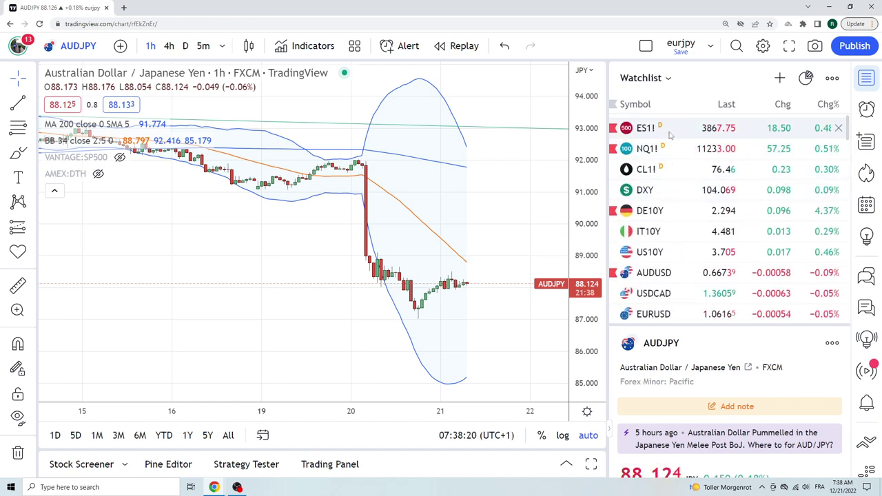
left_click(647, 128)
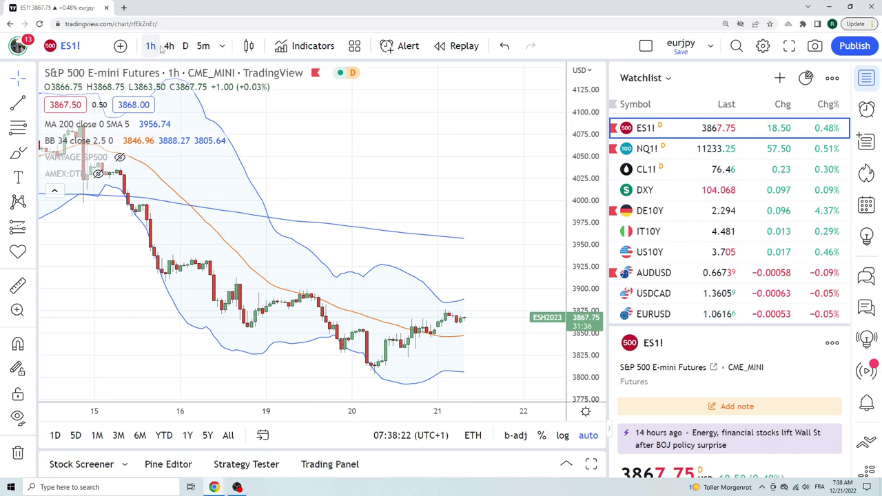
- Switch the ES1! chart from 1h to the 1D daily timeframe
left_click(184, 47)
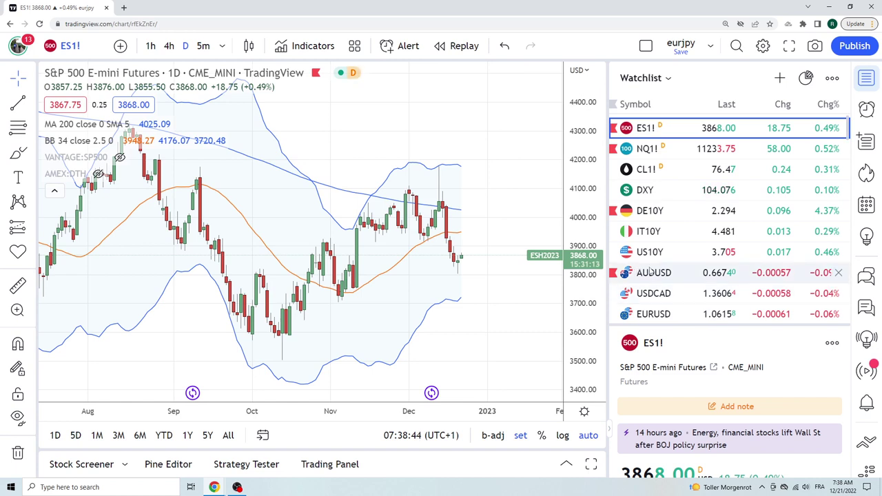
scroll(659, 272, "down", 3)
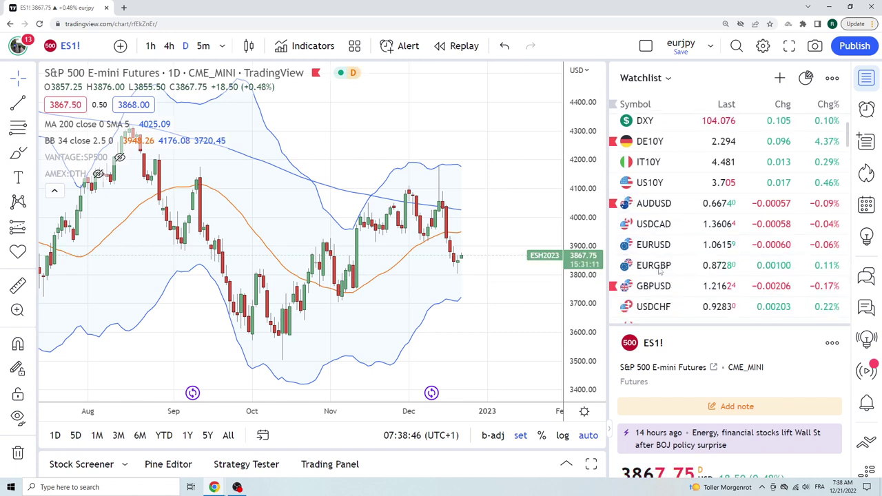
scroll(660, 276, "down", 2)
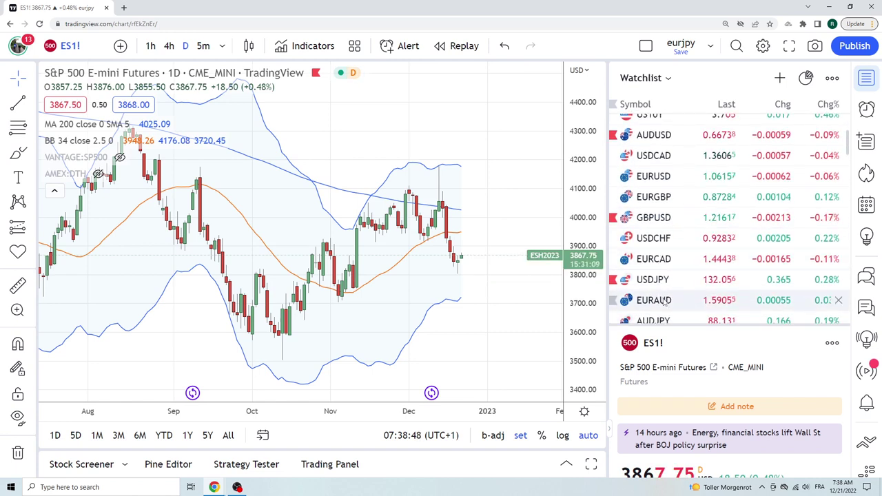
- Review the daily EURAUD chart, then the daily AUDCHF chart
left_click(654, 300)
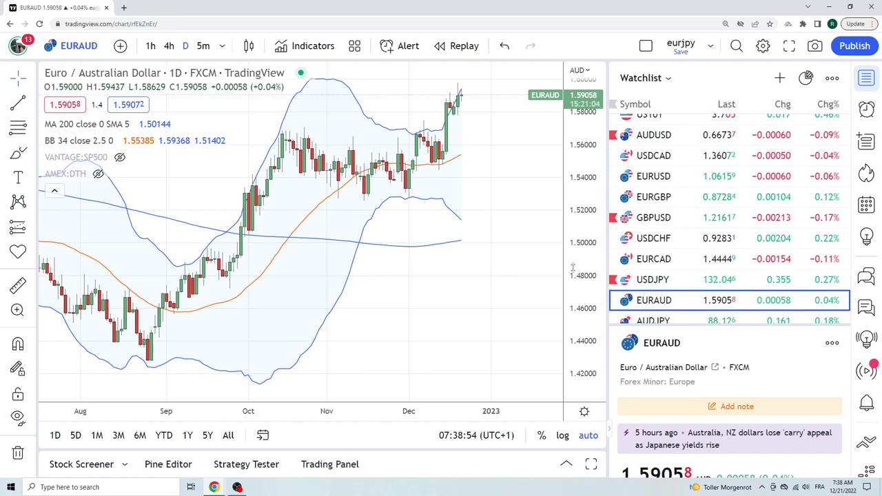
scroll(656, 240, "down", 2)
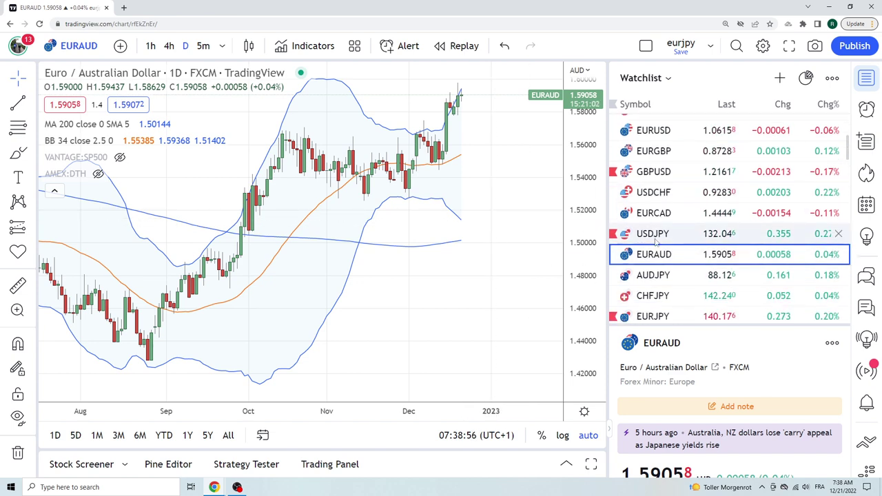
scroll(655, 239, "down", 8)
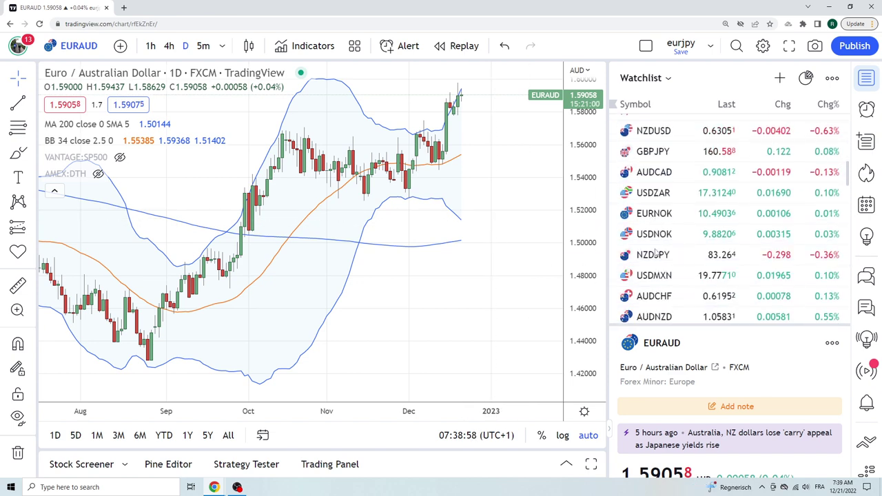
left_click(655, 290)
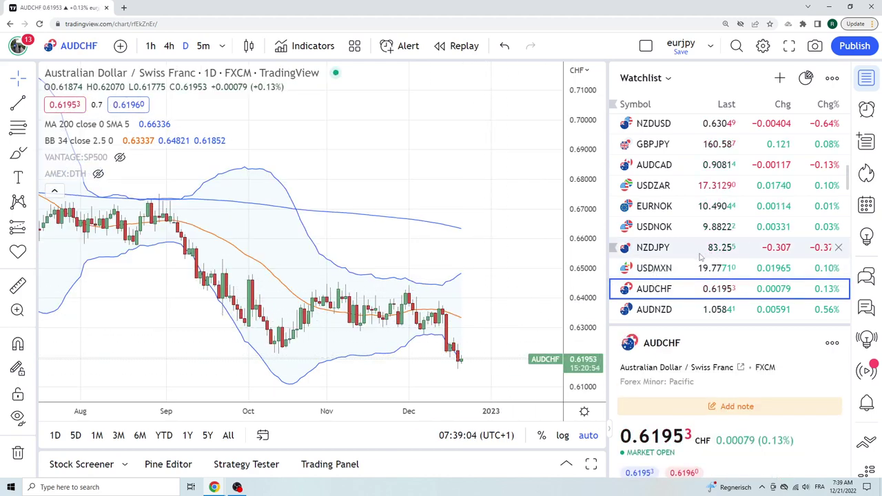
- Load the daily CADJPY (Canadian Dollar / Japanese Yen) chart from the watchlist
scroll(699, 257, "up", 5)
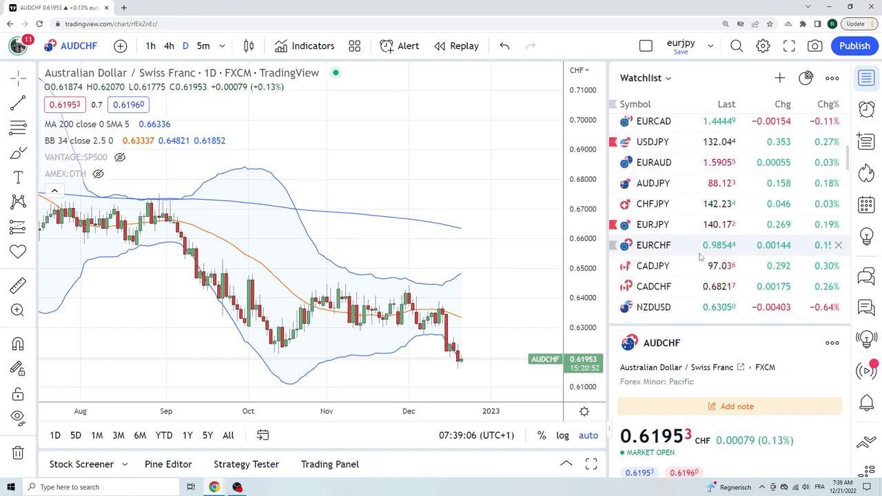
scroll(700, 257, "up", 2)
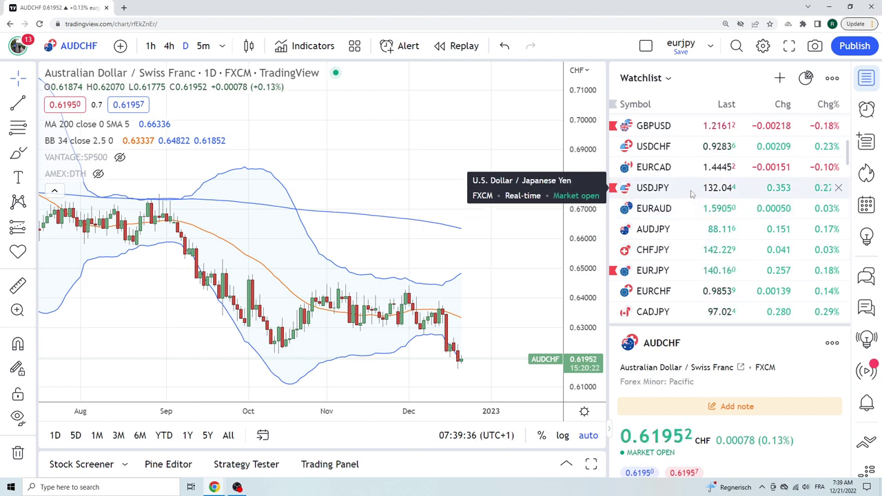
scroll(696, 200, "down", 2)
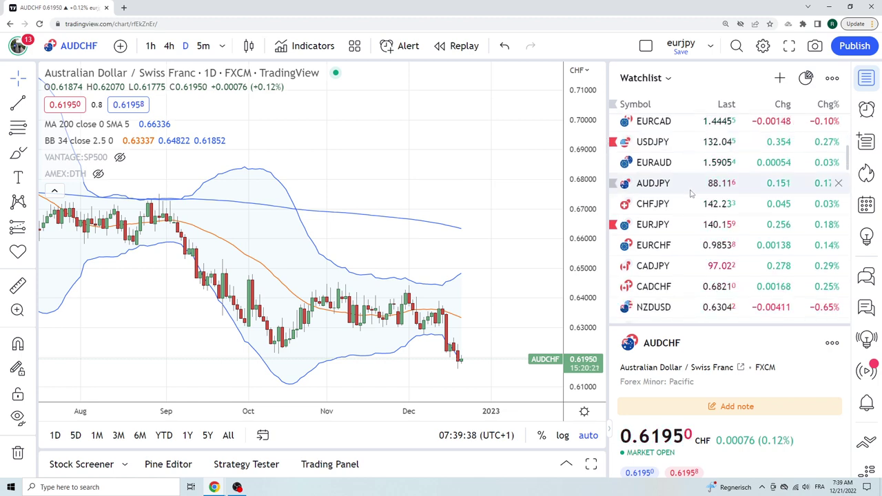
left_click(651, 264)
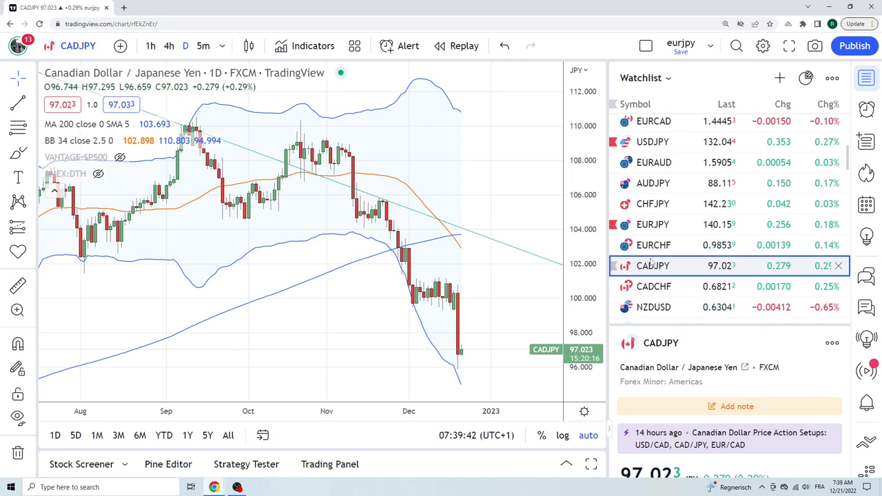
- Load CADCHF, zoom in, check it on 4h candles, then return to daily
left_click(648, 285)
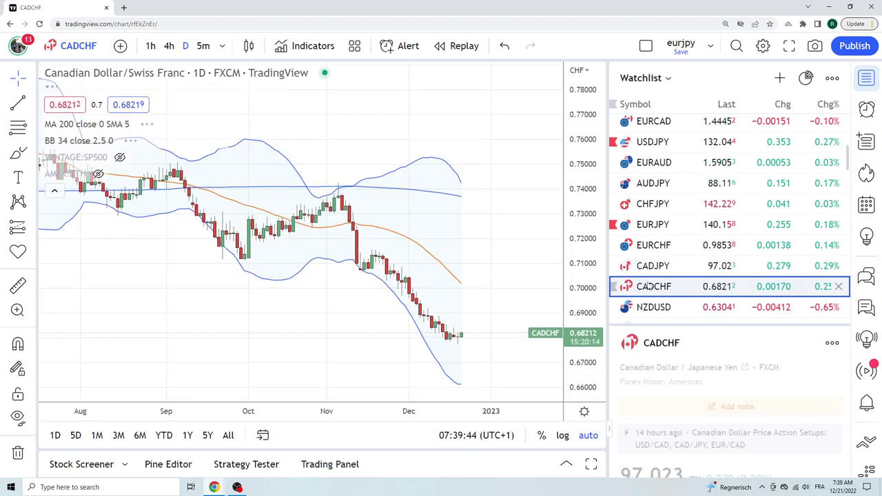
scroll(441, 237, "up", 3)
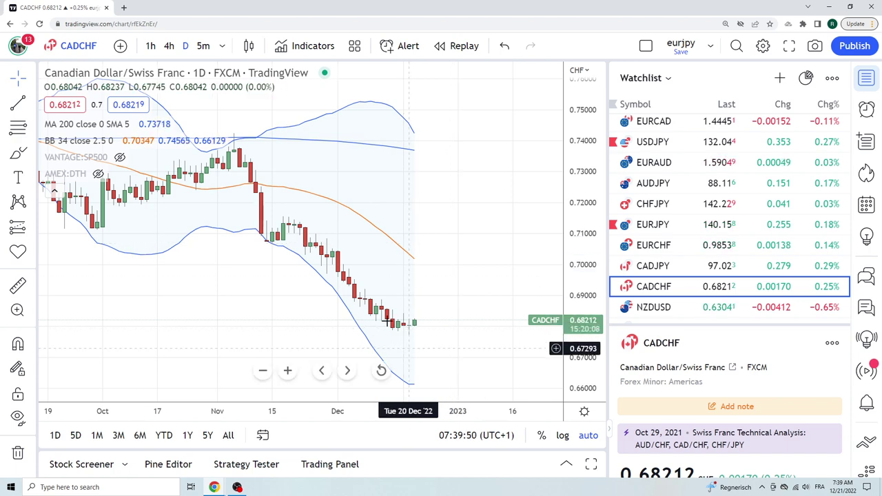
left_click(169, 45)
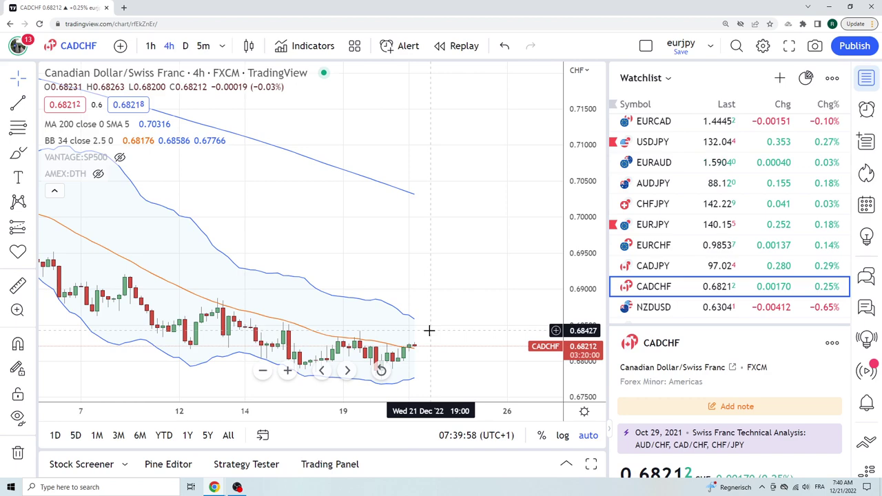
left_click(185, 45)
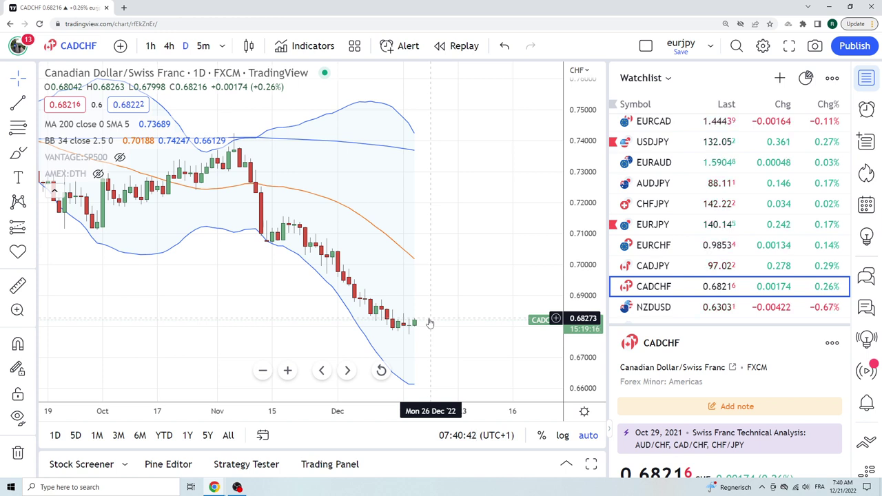
scroll(694, 220, "up", 3)
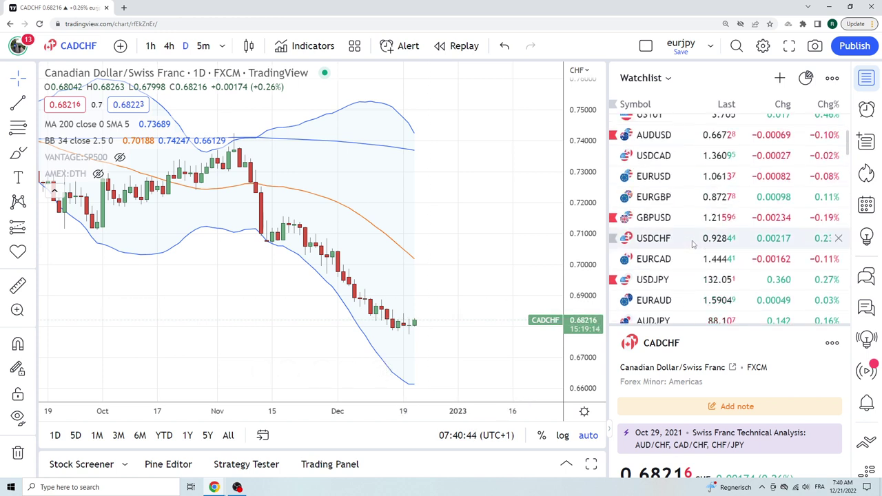
- Load the daily USDCAD chart and look over the other watchlist symbols
left_click(689, 156)
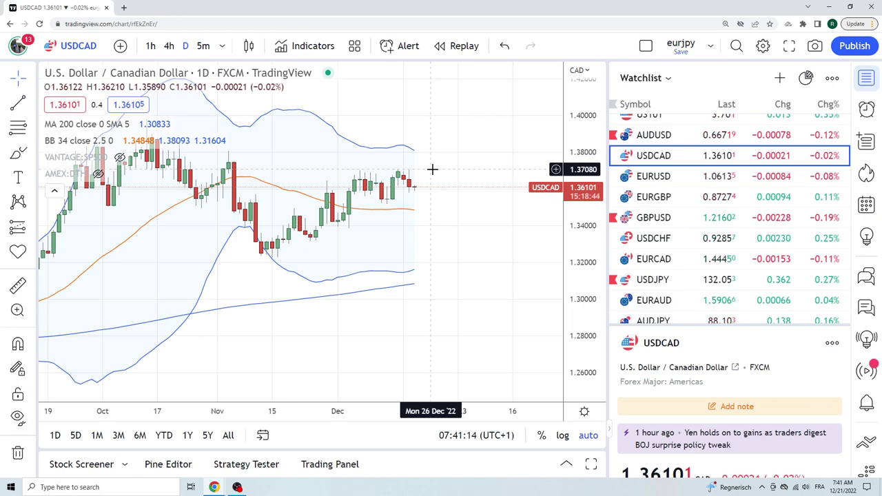
scroll(706, 217, "down", 3)
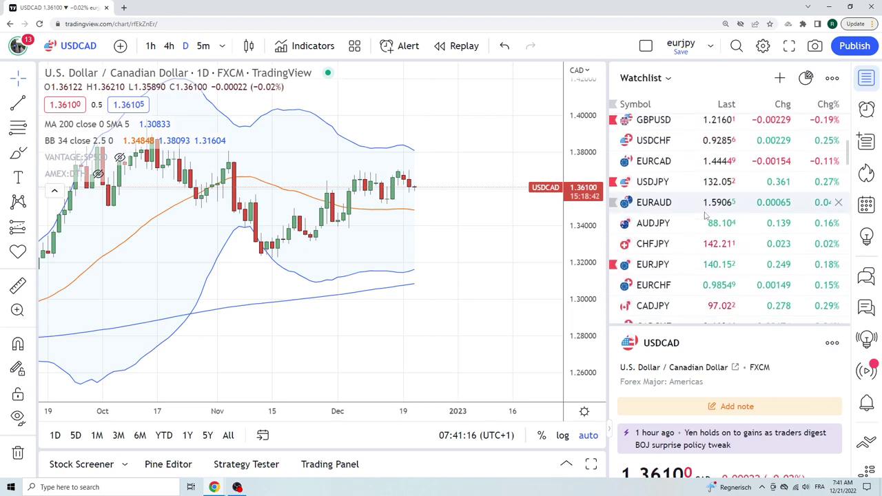
scroll(706, 216, "down", 2)
scroll(705, 216, "up", 6)
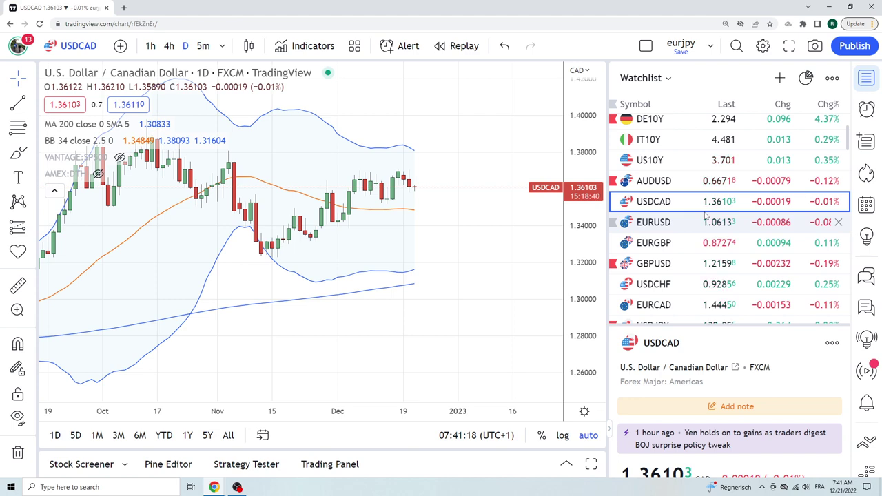
scroll(706, 216, "down", 2)
scroll(706, 216, "up", 3)
- Load the daily US10Y 10-year government bond yield chart, showing 3.701%
left_click(650, 206)
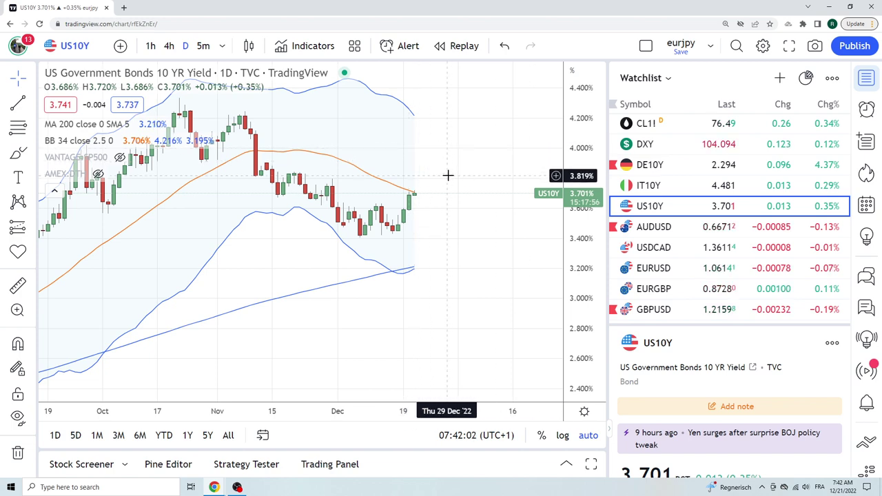
- Load the daily IT10Y chart and zoom out to span July through December
left_click(649, 187)
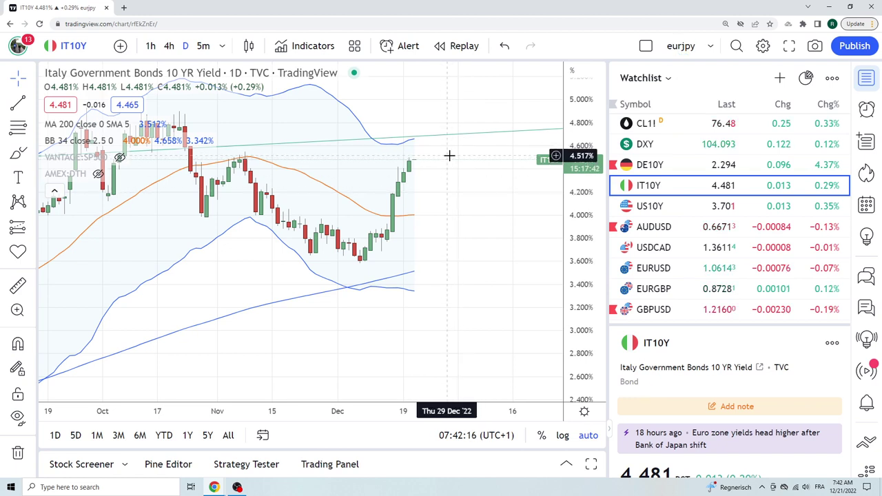
scroll(682, 203, "up", 1)
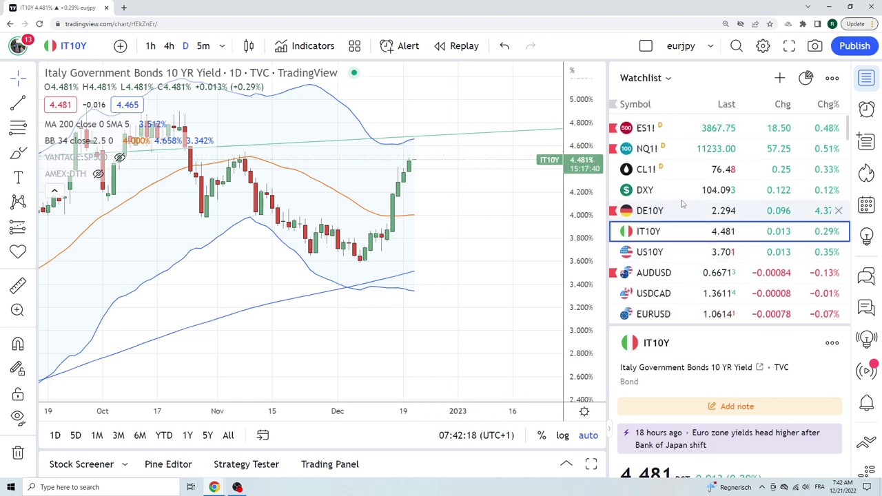
scroll(682, 203, "down", 2)
scroll(469, 183, "down", 1)
scroll(469, 182, "down", 2)
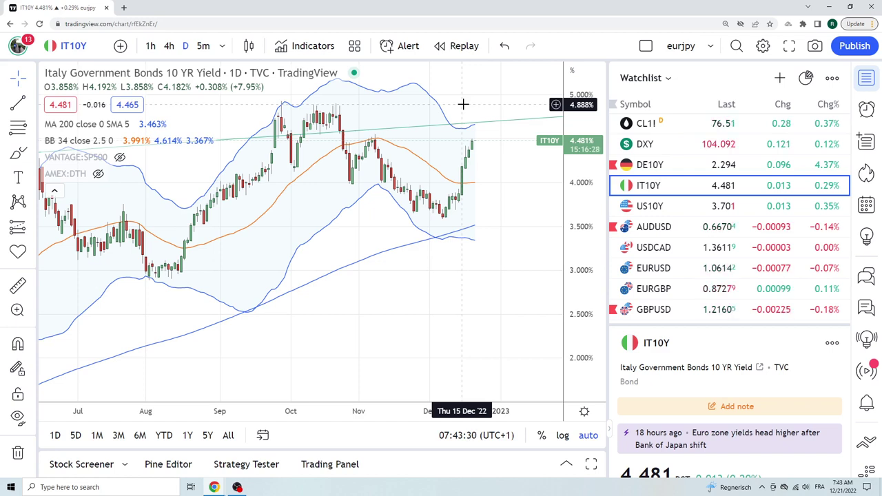
- View EURUSD on 4h candles, then load USDCHF on the same 4-hour timeframe
left_click(644, 268)
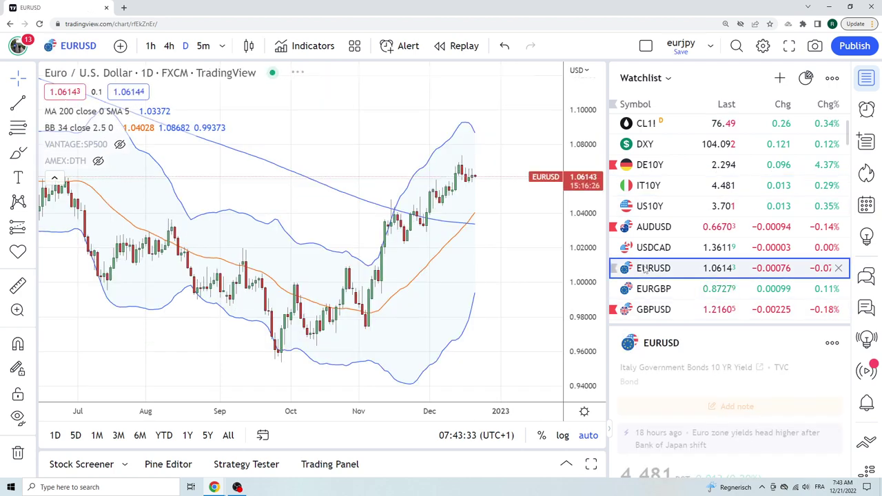
left_click(169, 46)
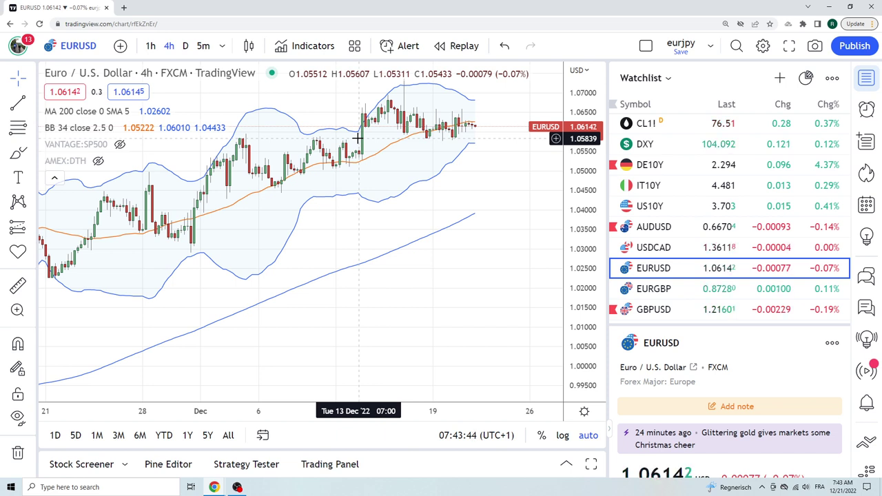
scroll(647, 238, "down", 2)
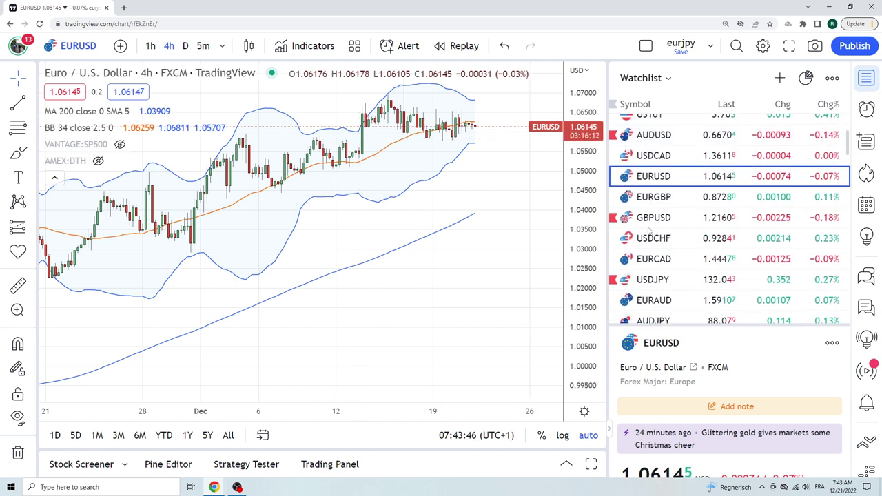
left_click(648, 239)
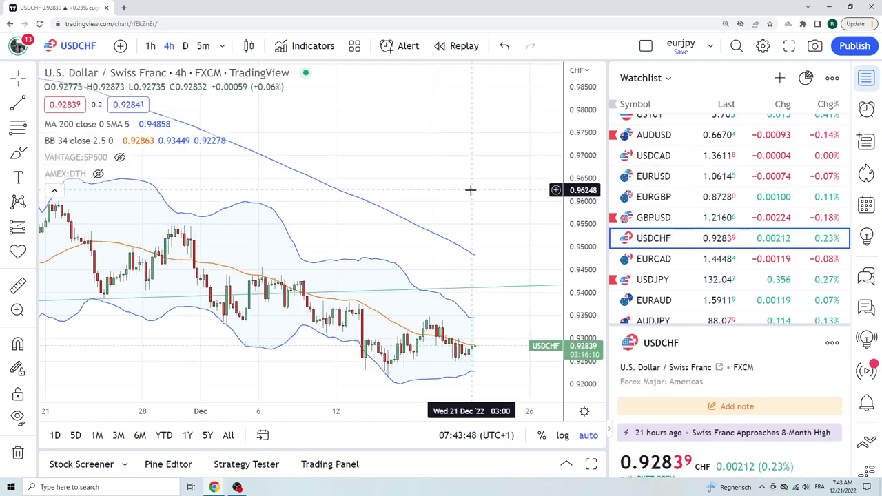